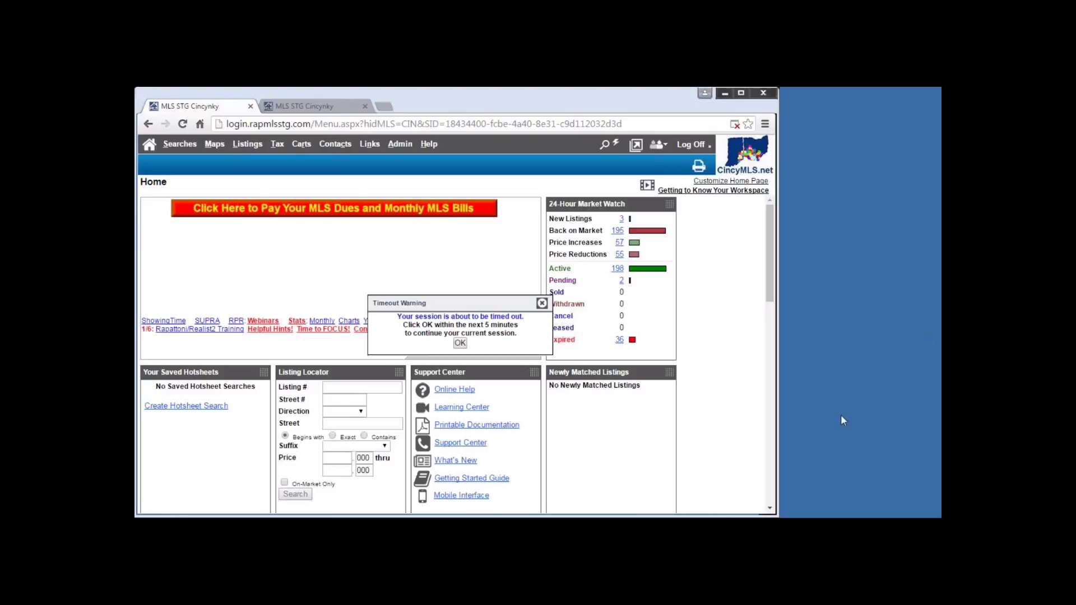
- Continue the current session and bring up the Office Menu for the office COMY10 - Comey & Shepherd
click(465, 344)
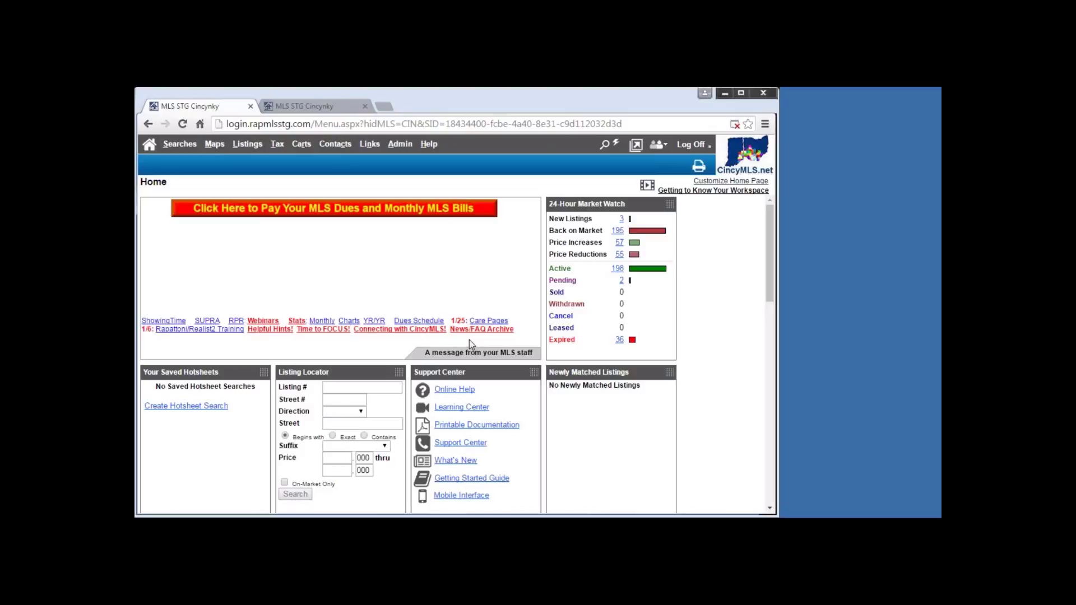
click(400, 144)
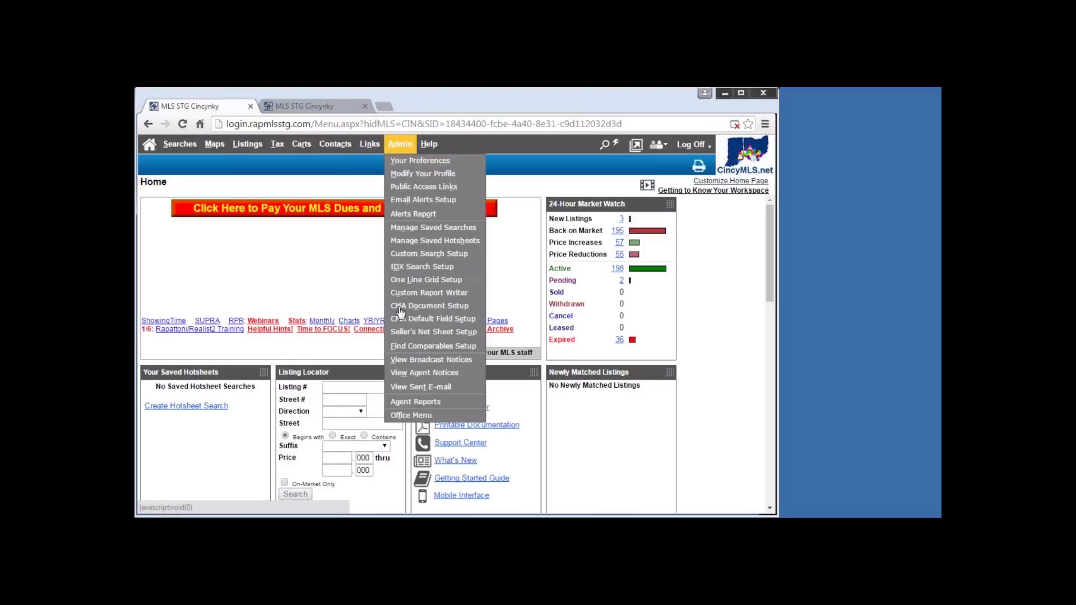
click(417, 418)
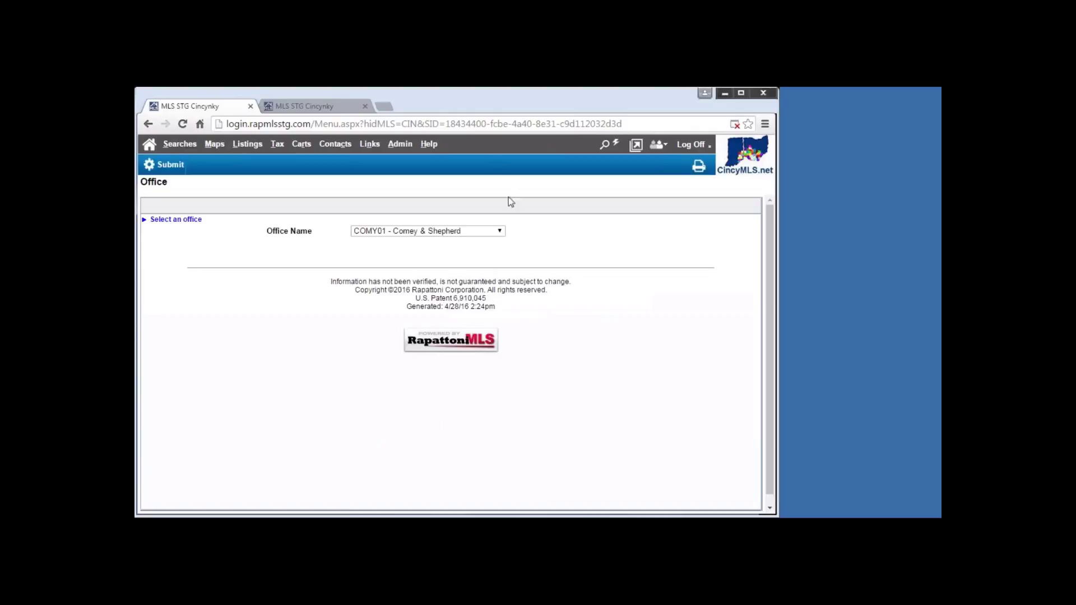
click(500, 231)
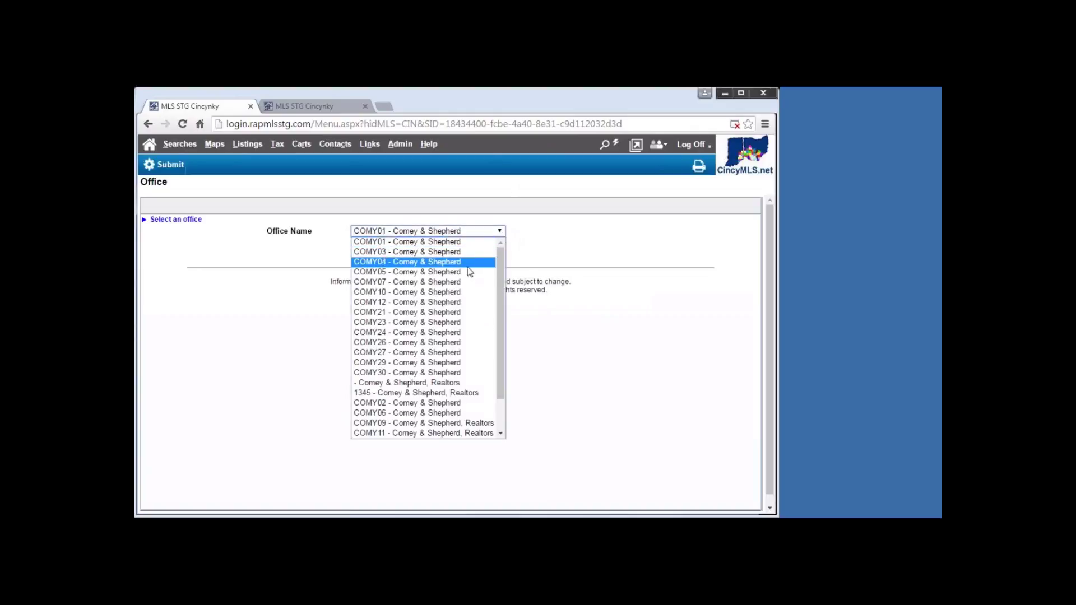
click(451, 292)
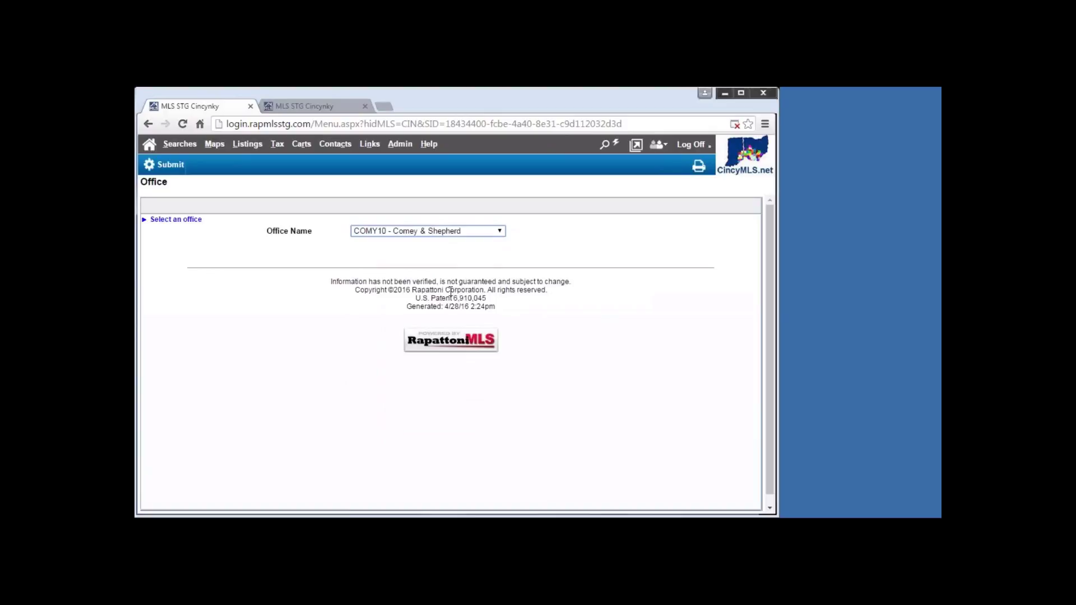
click(178, 171)
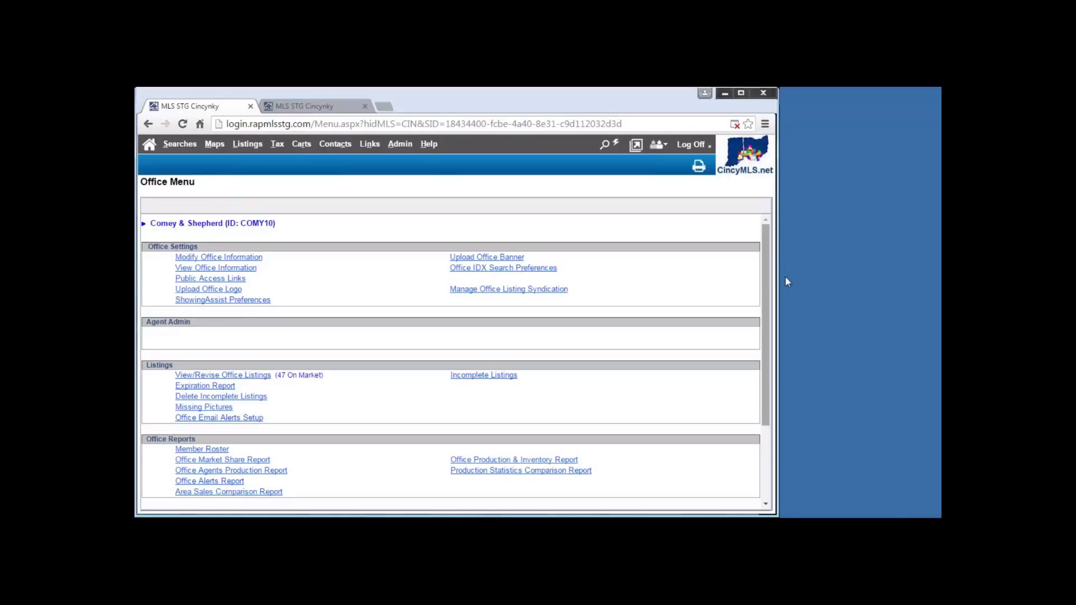
- Open the office listing syndication management page from the office settings
mouse_move(565, 275)
mouse_down()
mouse_move(436, 283)
mouse_move(469, 302)
mouse_move(527, 308)
mouse_move(582, 295)
mouse_move(560, 269)
mouse_up()
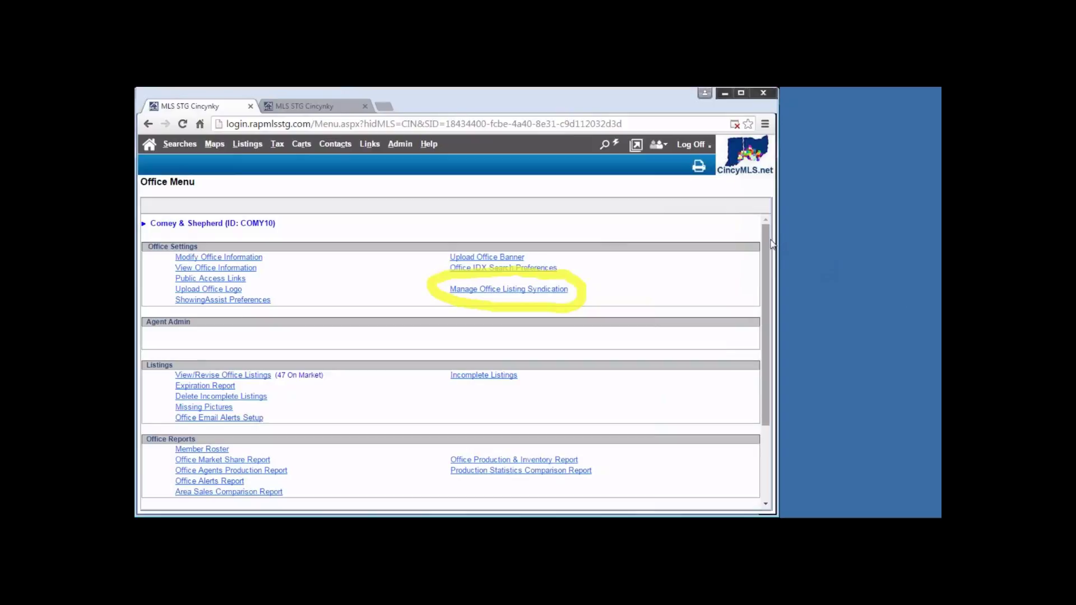
click(555, 290)
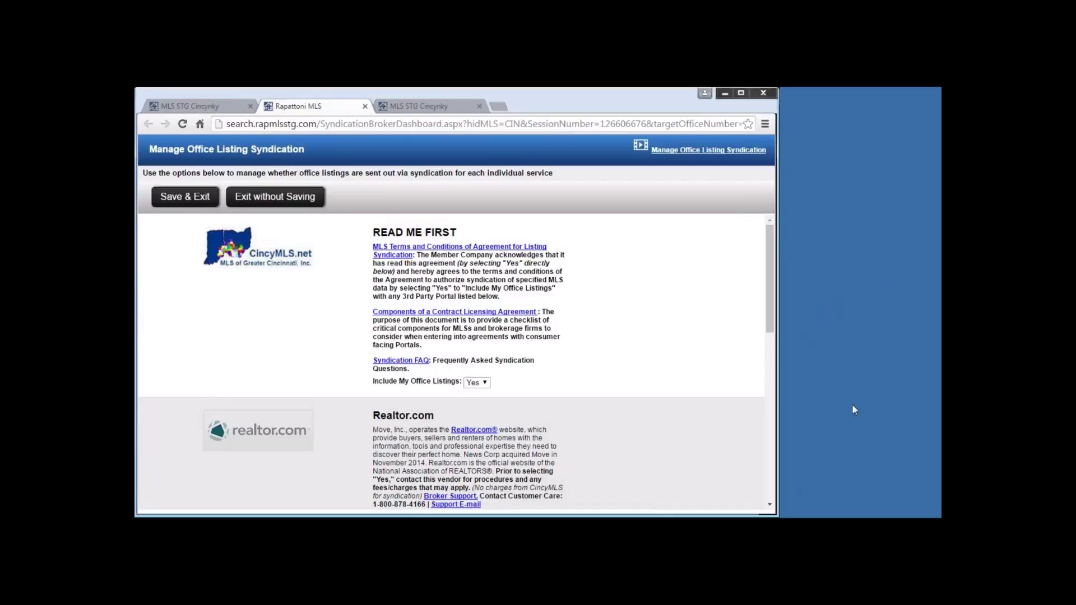
drag(772, 310, 773, 285)
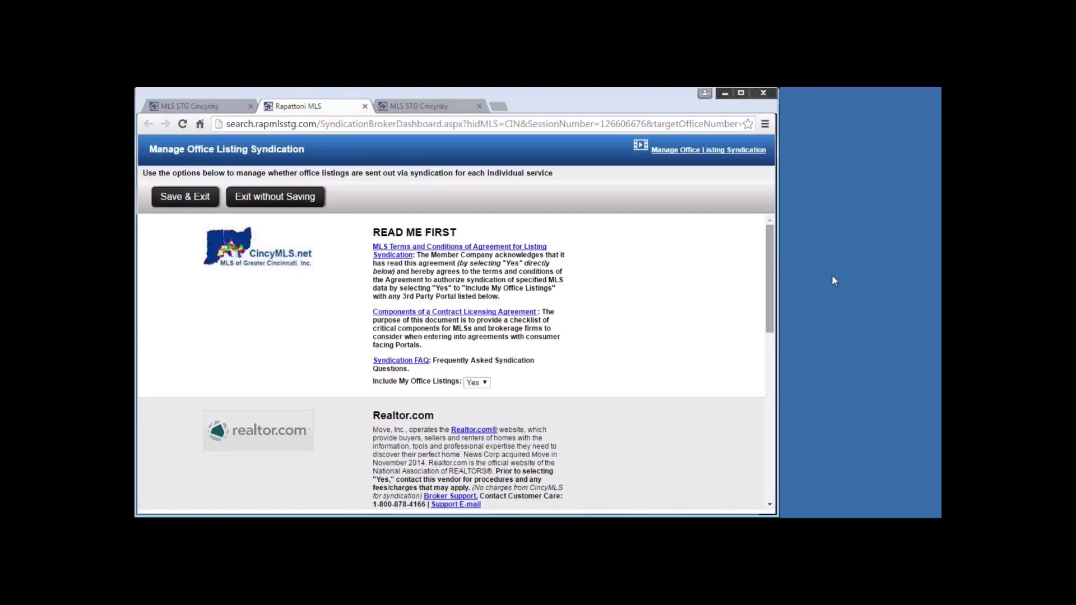
- Examine the MLS Terms and Conditions of Agreement for Listing Syndication document and close it
click(501, 248)
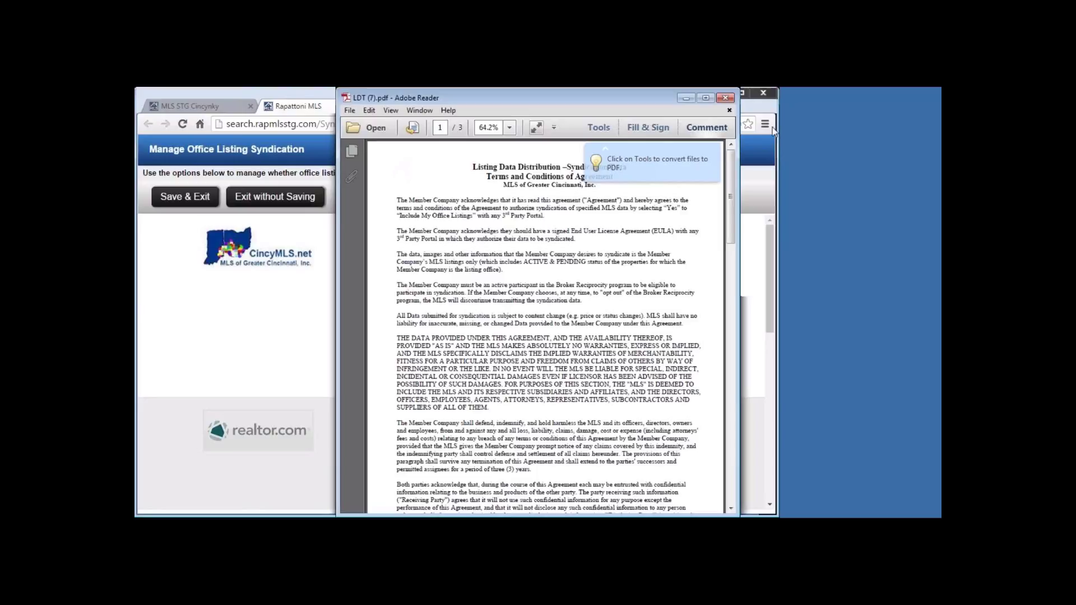
click(730, 111)
click(685, 95)
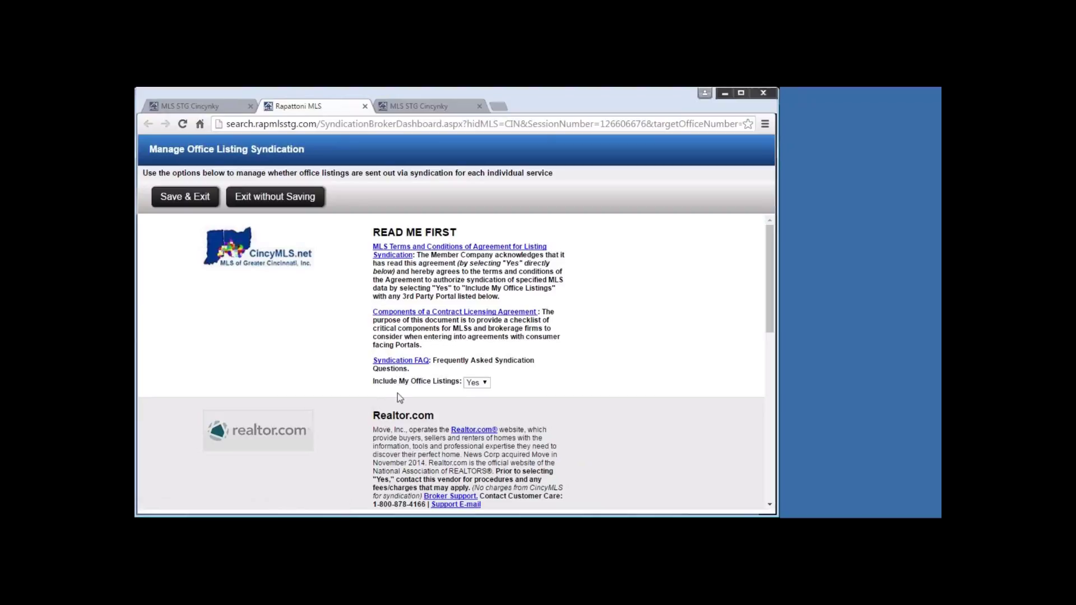
- Reset the READ ME FIRST section's Include My Office Listings to No, reselect Yes, and accept the EULA terms
click(487, 383)
click(485, 383)
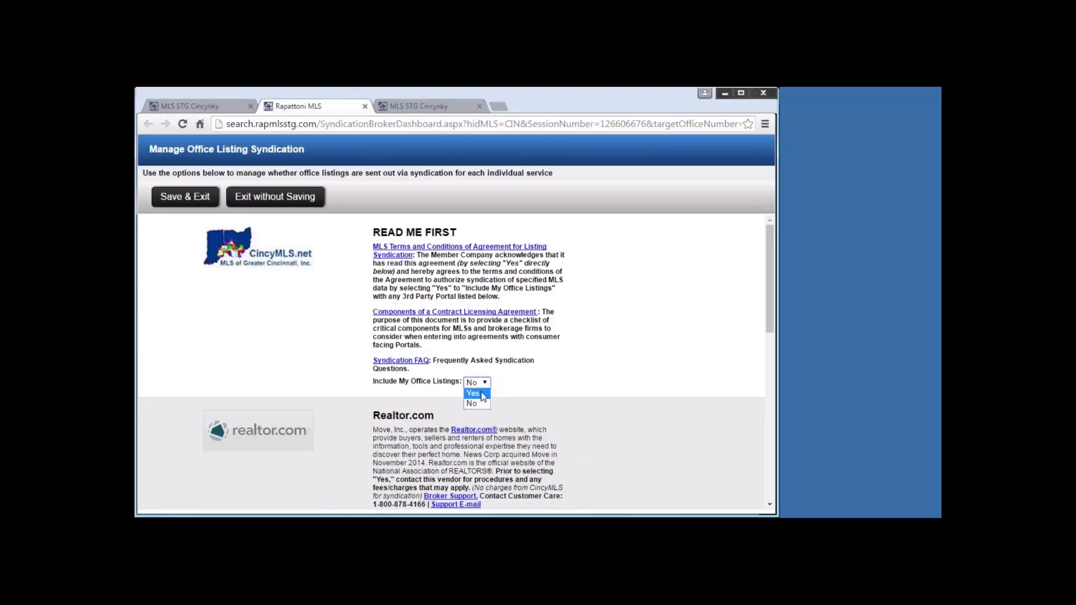
click(473, 393)
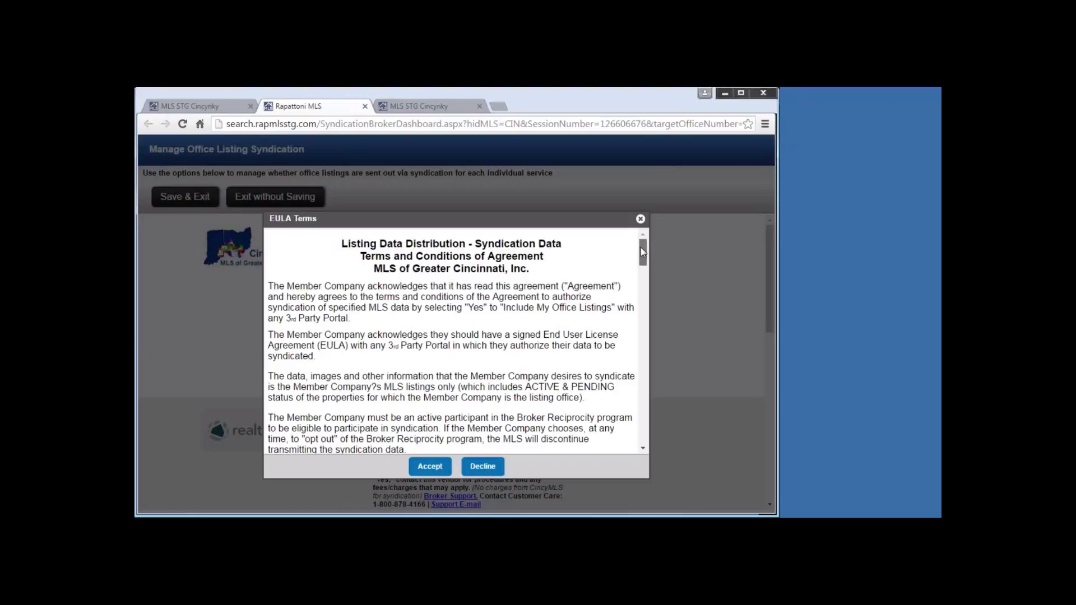
drag(642, 248, 657, 442)
click(436, 412)
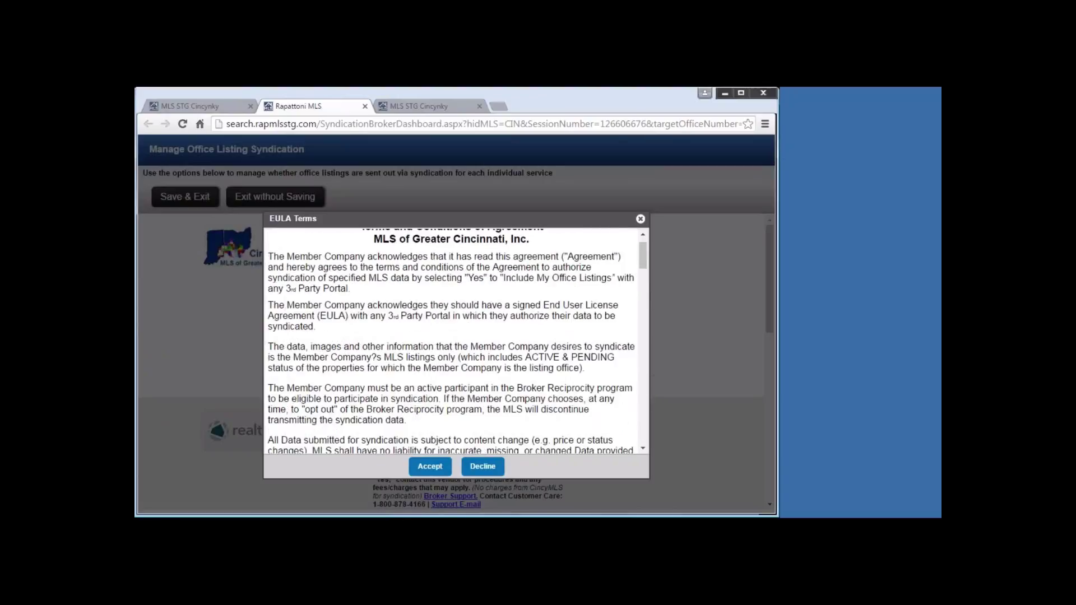
click(430, 468)
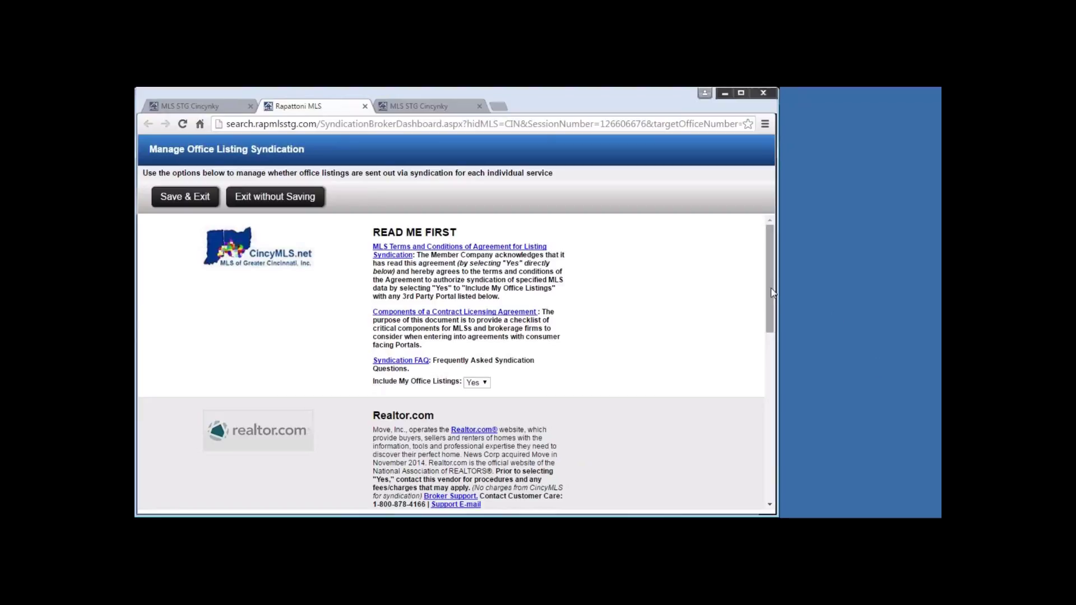
- Set Include My Office Listings to No for Realtor.com
drag(771, 296, 768, 362)
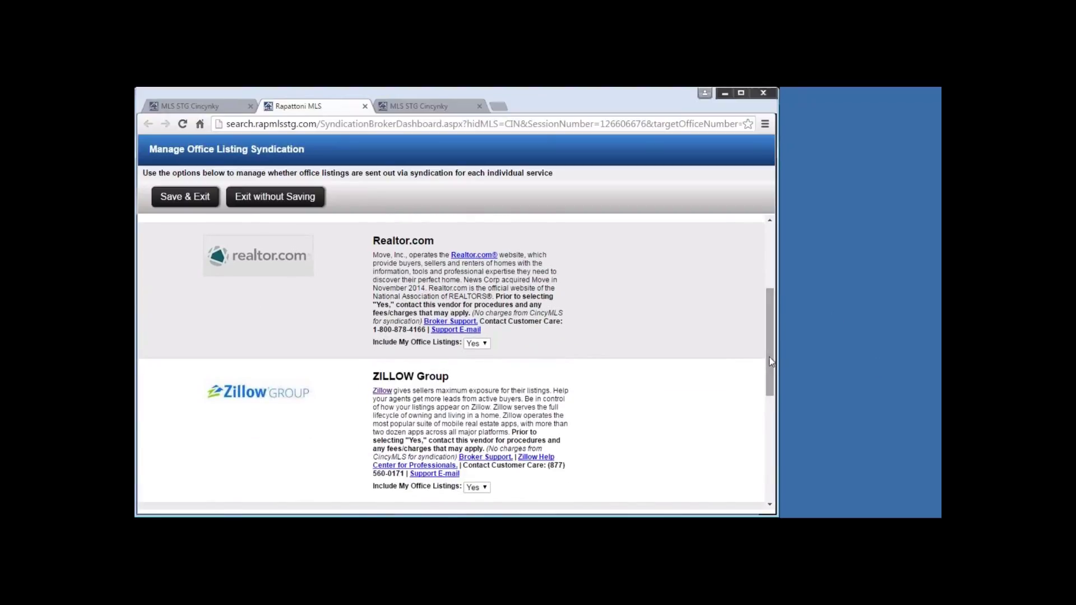
click(486, 344)
click(486, 365)
- Switch ZILLOW Group's Include My Office Listings to No and back to Yes, and accept its EULA terms
drag(768, 333, 768, 381)
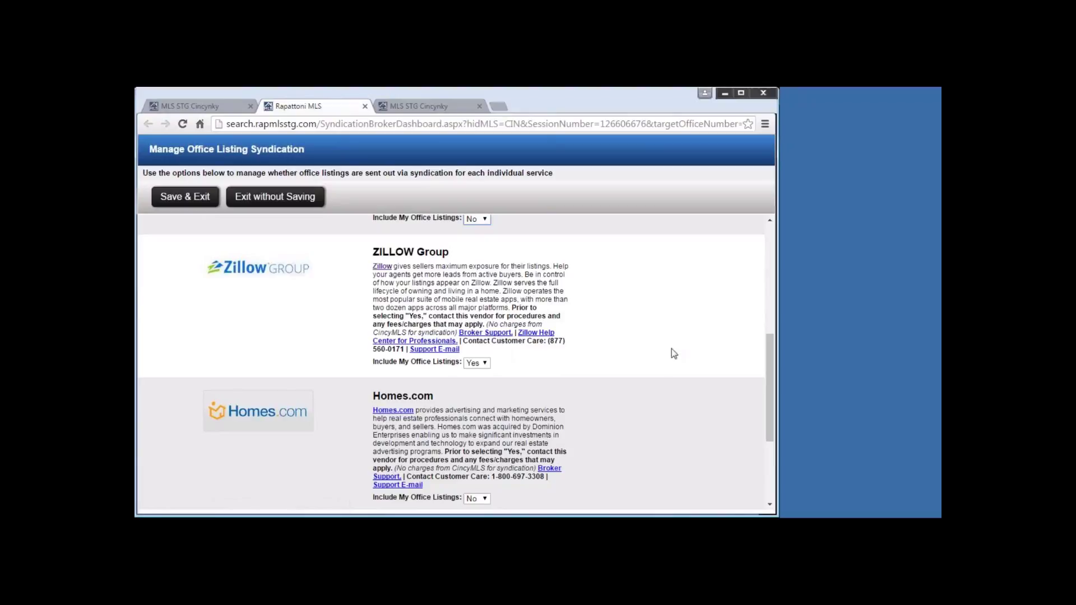
click(477, 363)
click(479, 382)
click(487, 365)
click(510, 369)
click(485, 363)
click(486, 376)
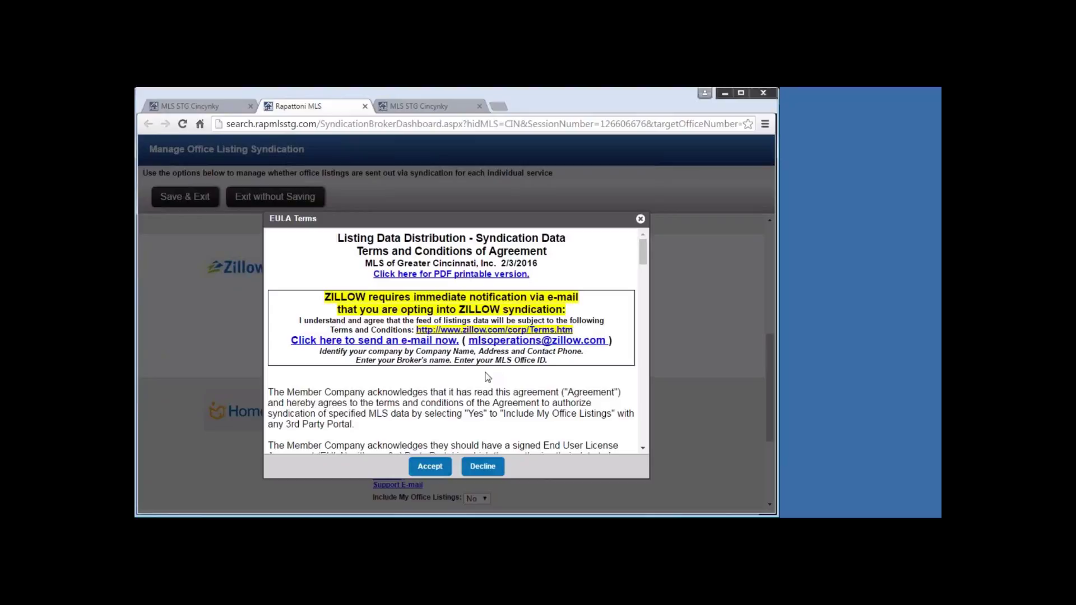
click(433, 467)
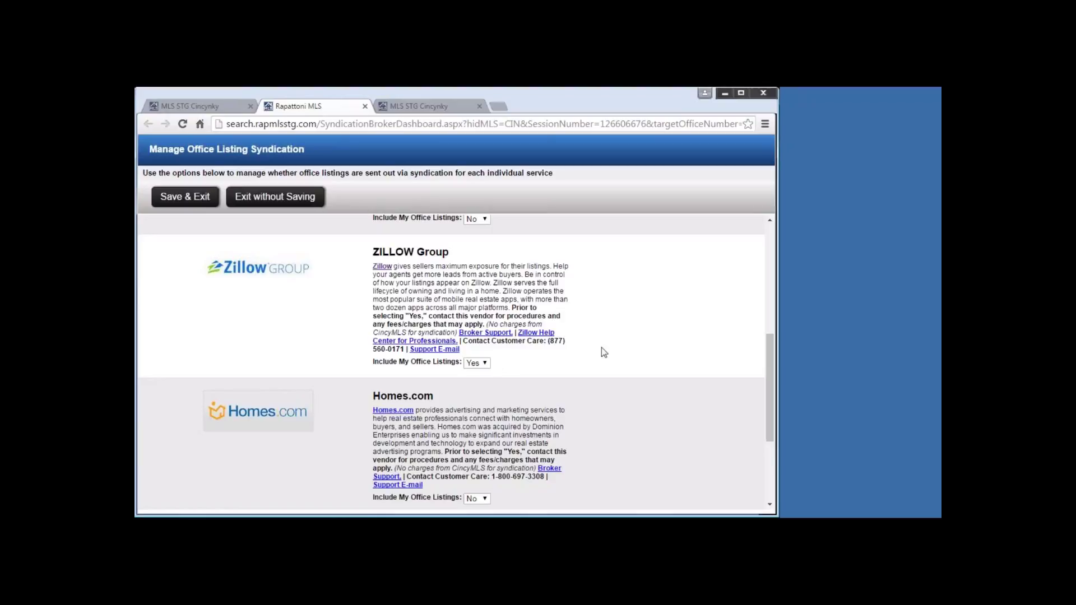
- Review the remaining syndication services, save the office's syndication changes and exit to the Office Menu
scroll(634, 347, down, 3)
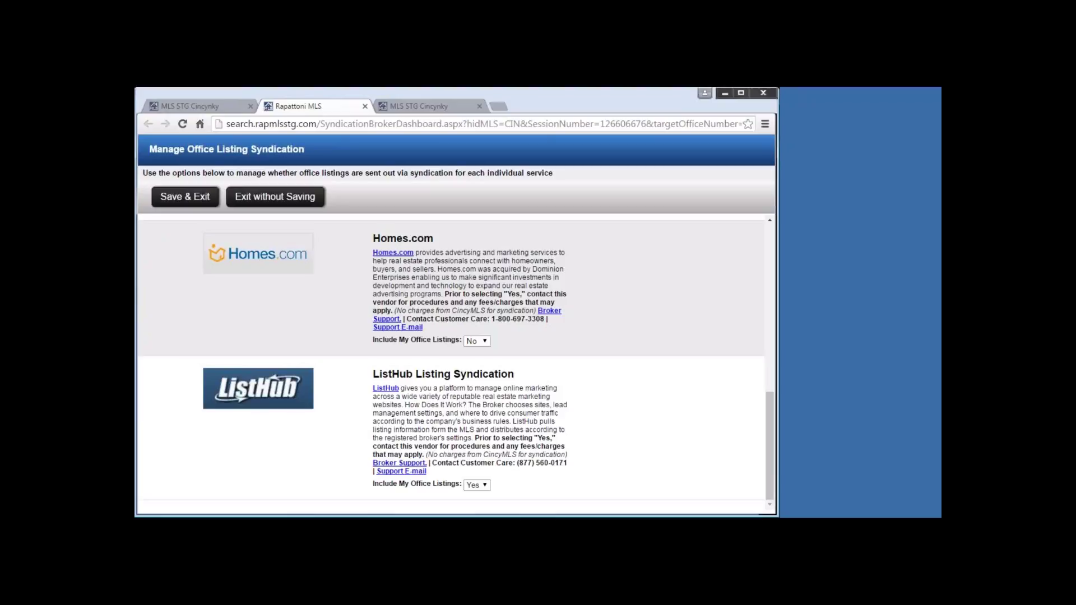
scroll(579, 422, up, 4)
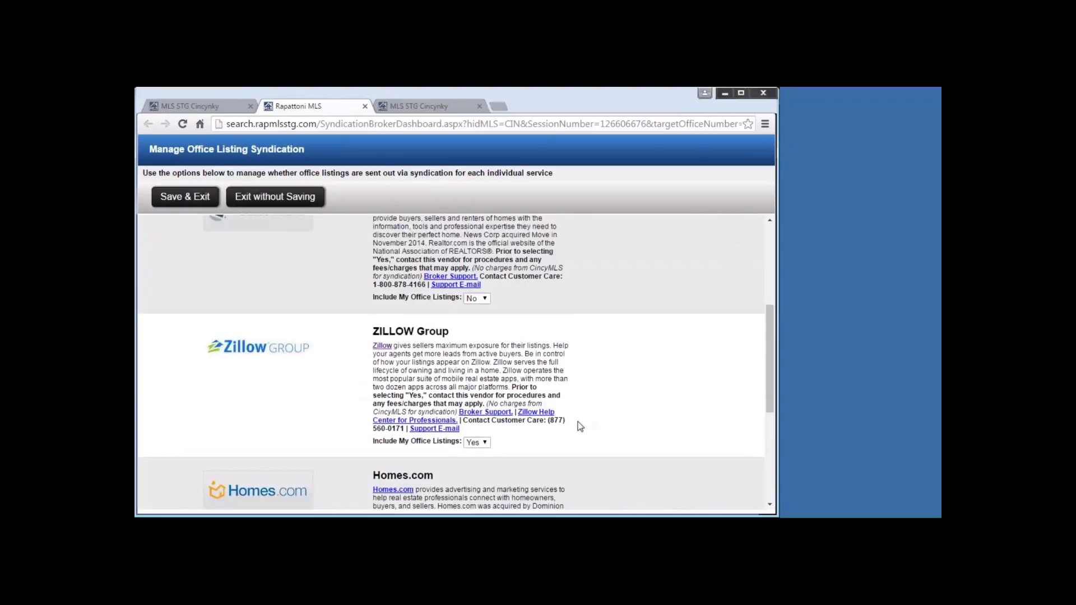
scroll(579, 427, up, 4)
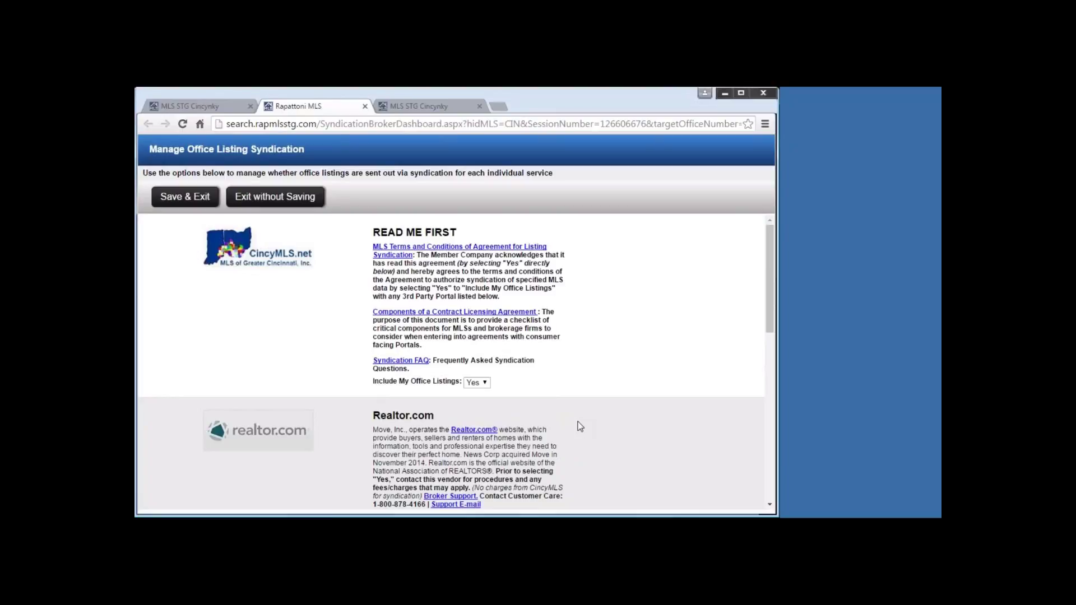
click(195, 202)
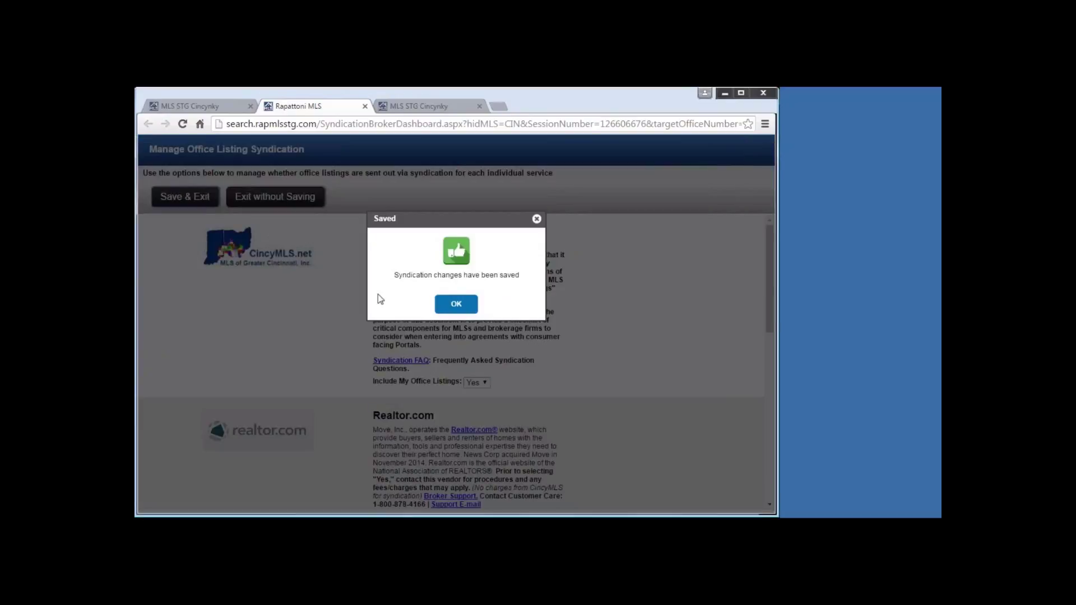
click(437, 305)
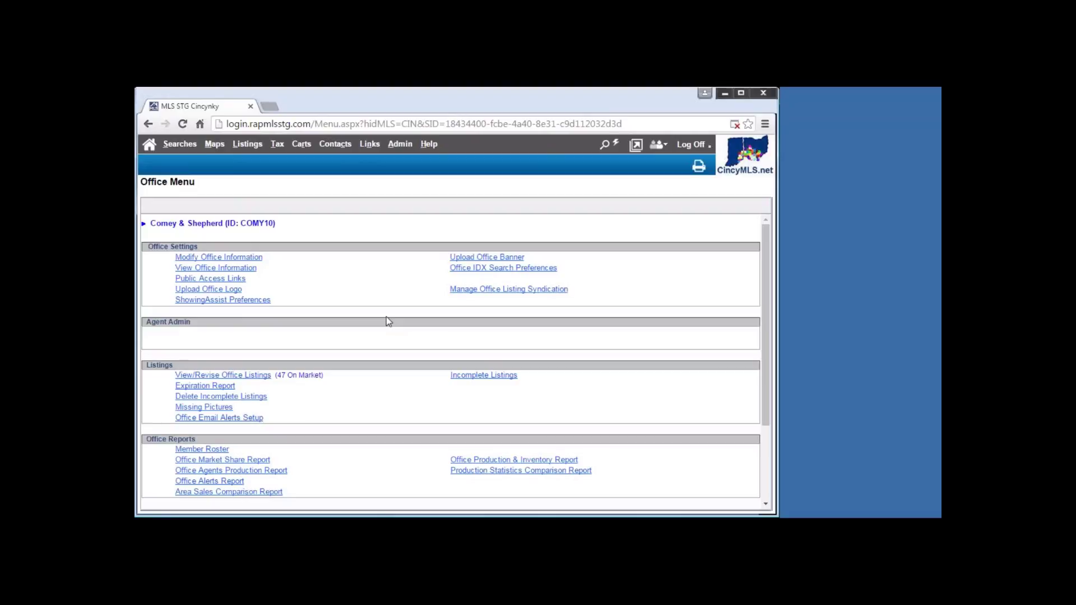
- Review the office's listing syndication choices in the read-only View Office Listing Syndication page and close it
click(250, 145)
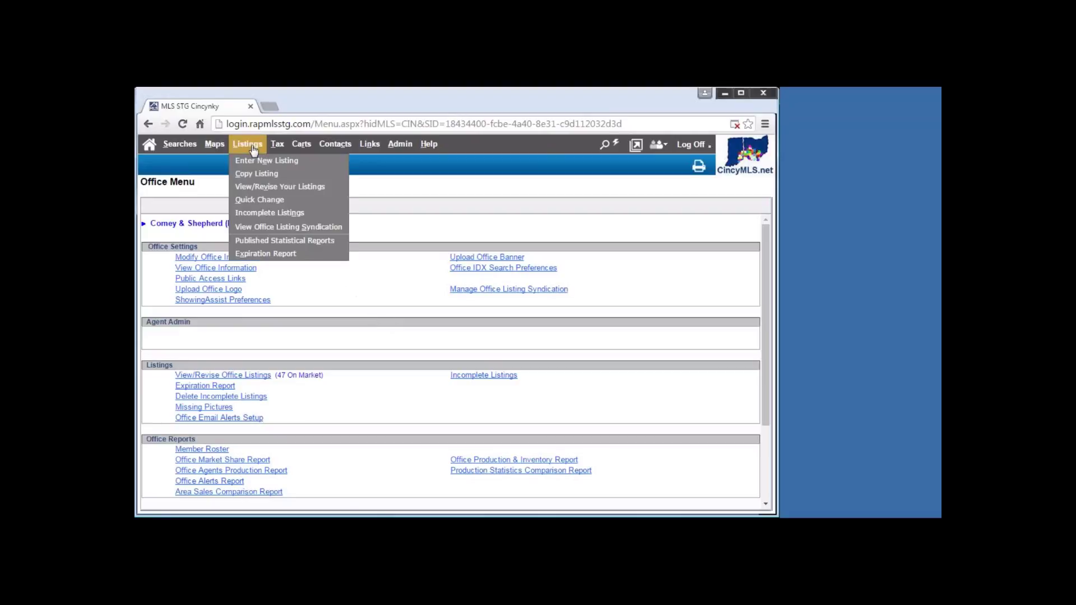
click(287, 227)
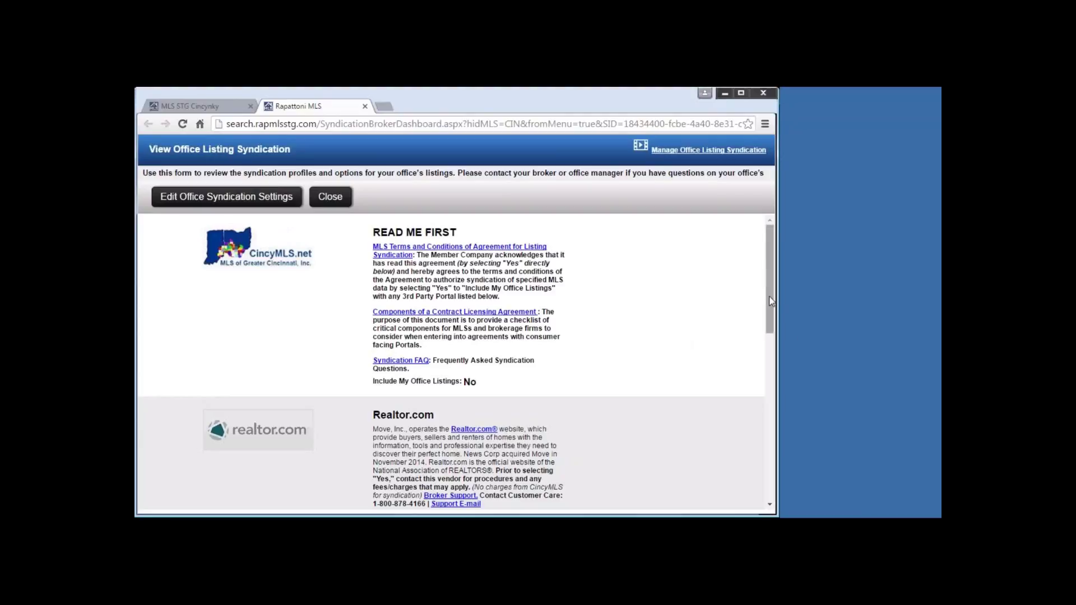
drag(771, 297, 772, 303)
scroll(773, 303, down, 2)
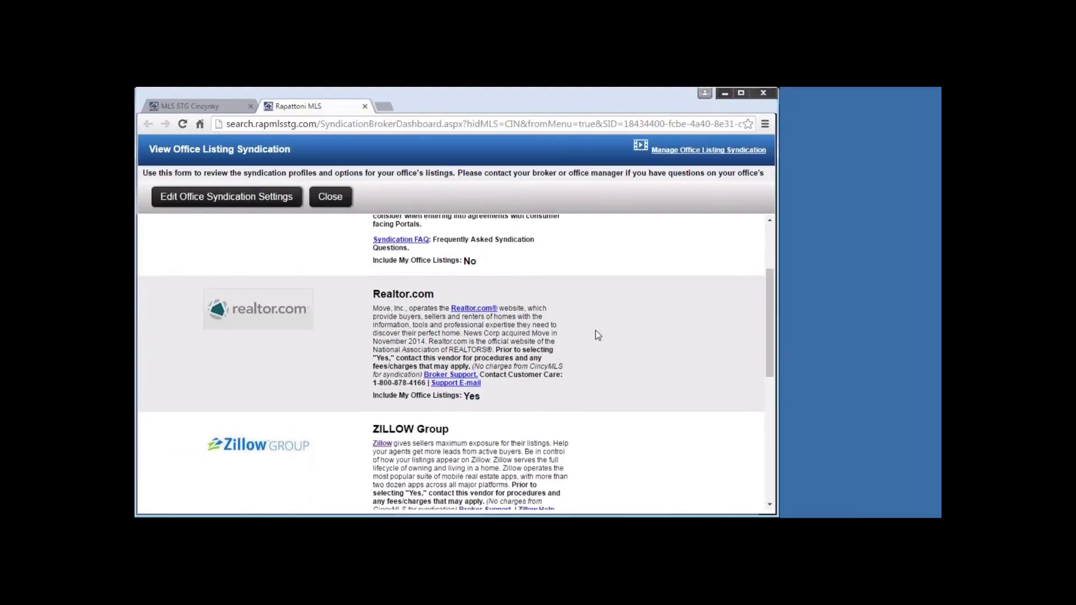
drag(771, 325, 779, 277)
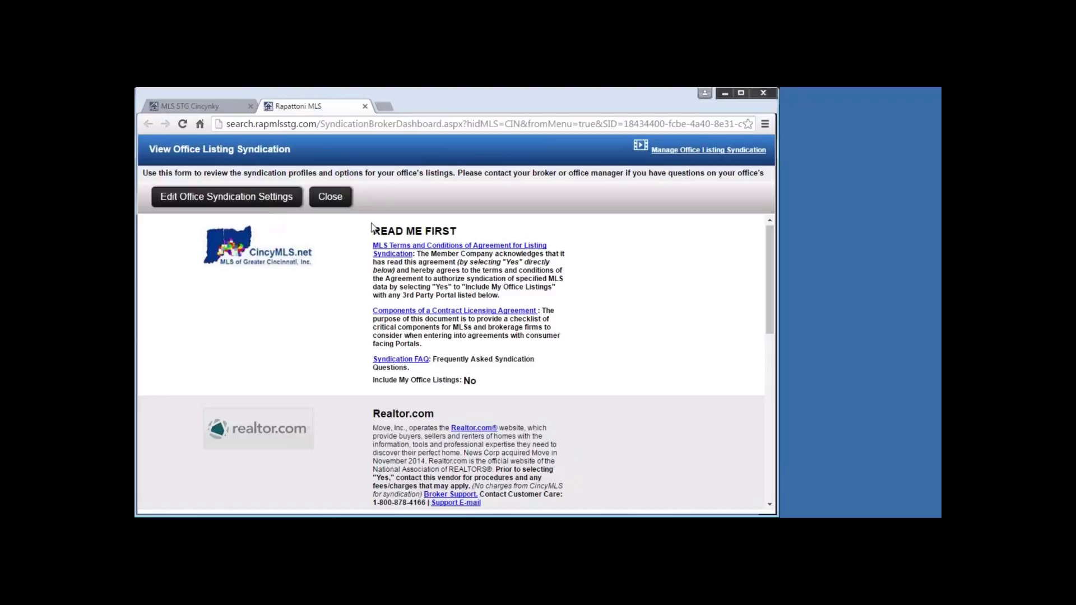
click(340, 199)
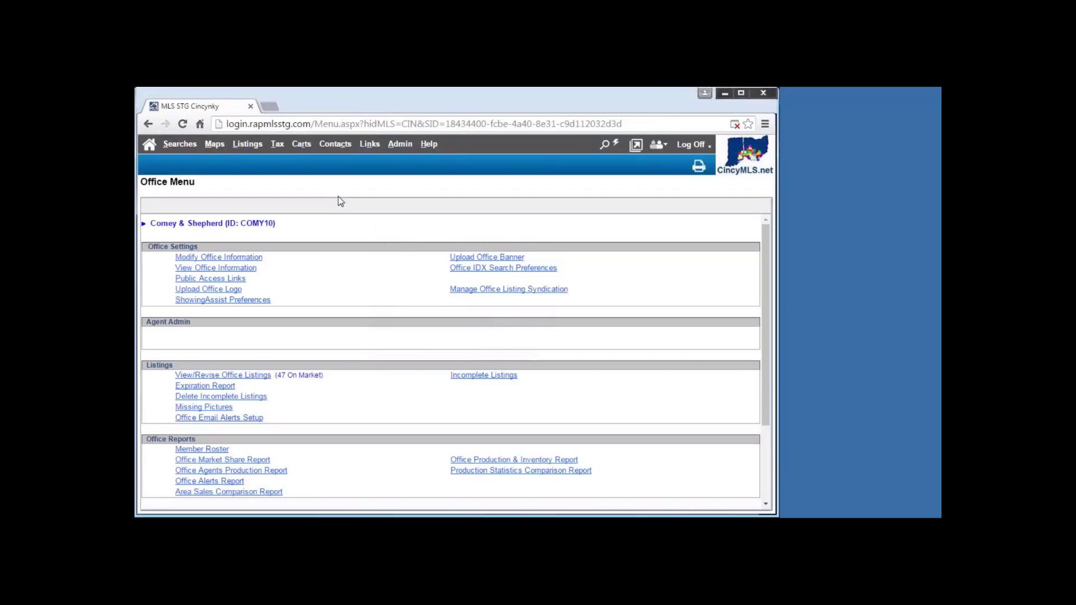